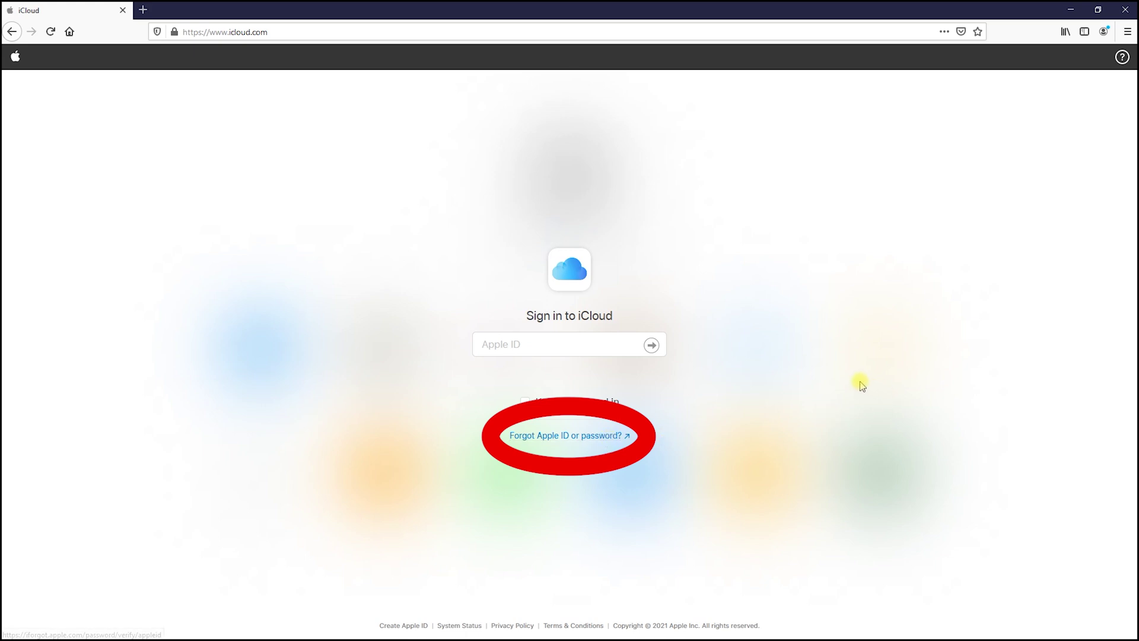
Open the Apple ID recovery site and go to the form for looking up a forgotten Apple ID.
click(577, 439)
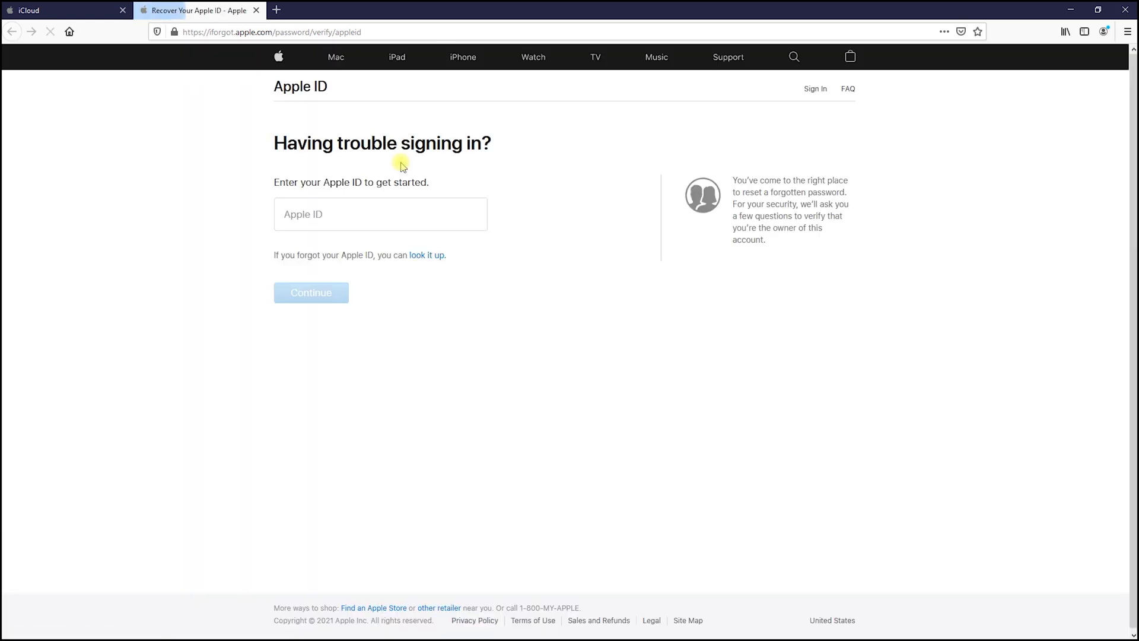
click(428, 261)
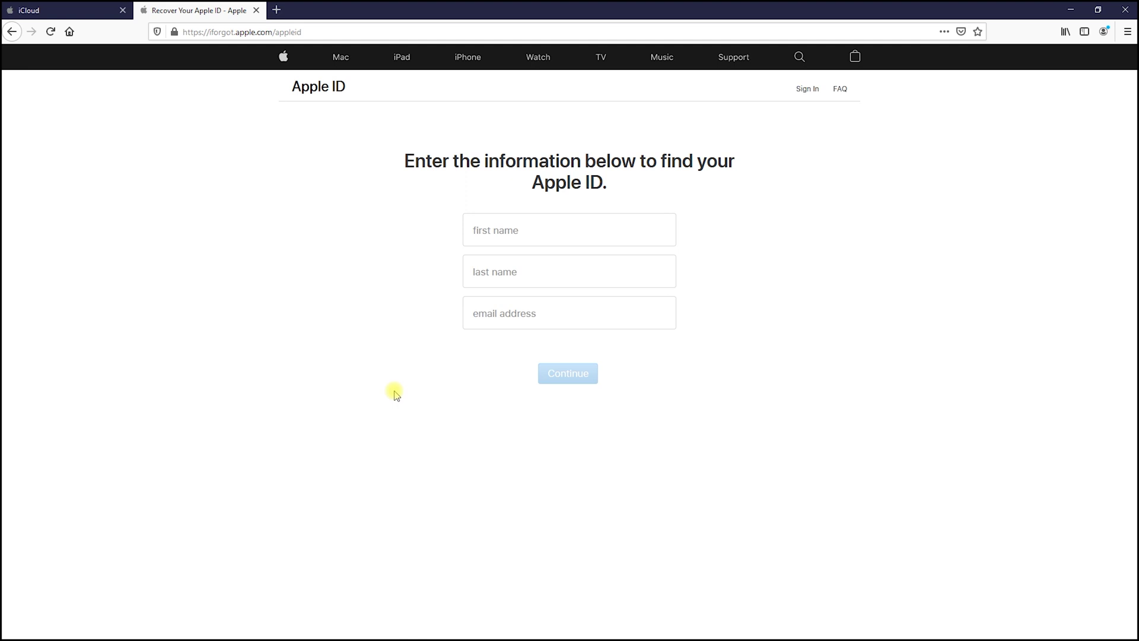
Search for the Apple ID using a first name, last name and email address.
click(522, 244)
text(Joe)
key(Tab)
text(Smith)
key(Tab)
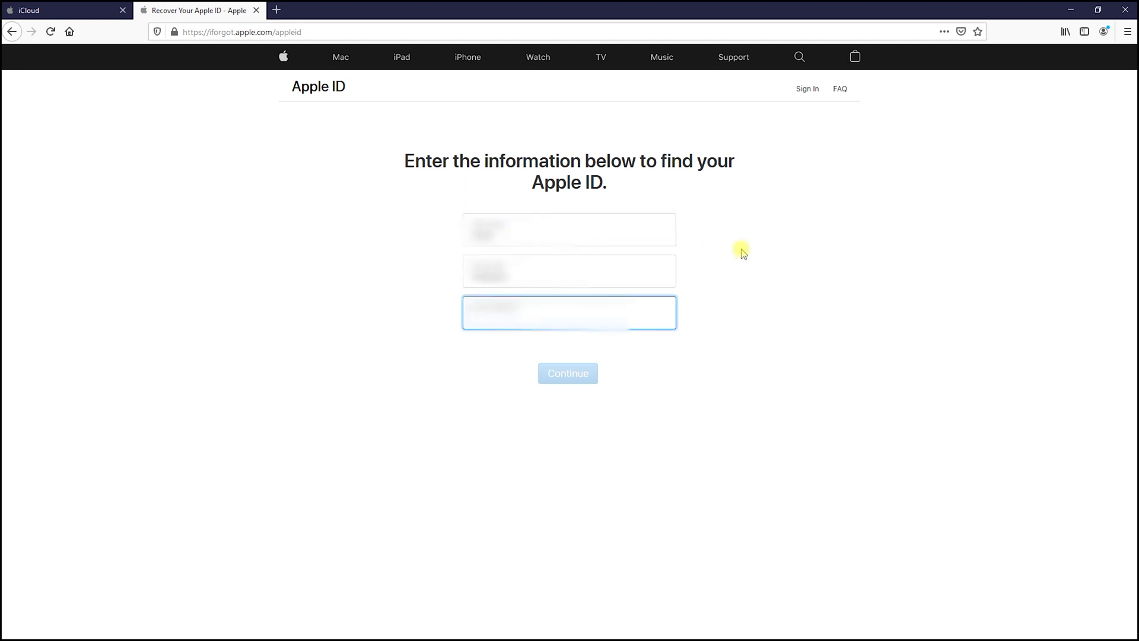
text(joe@mail.com)
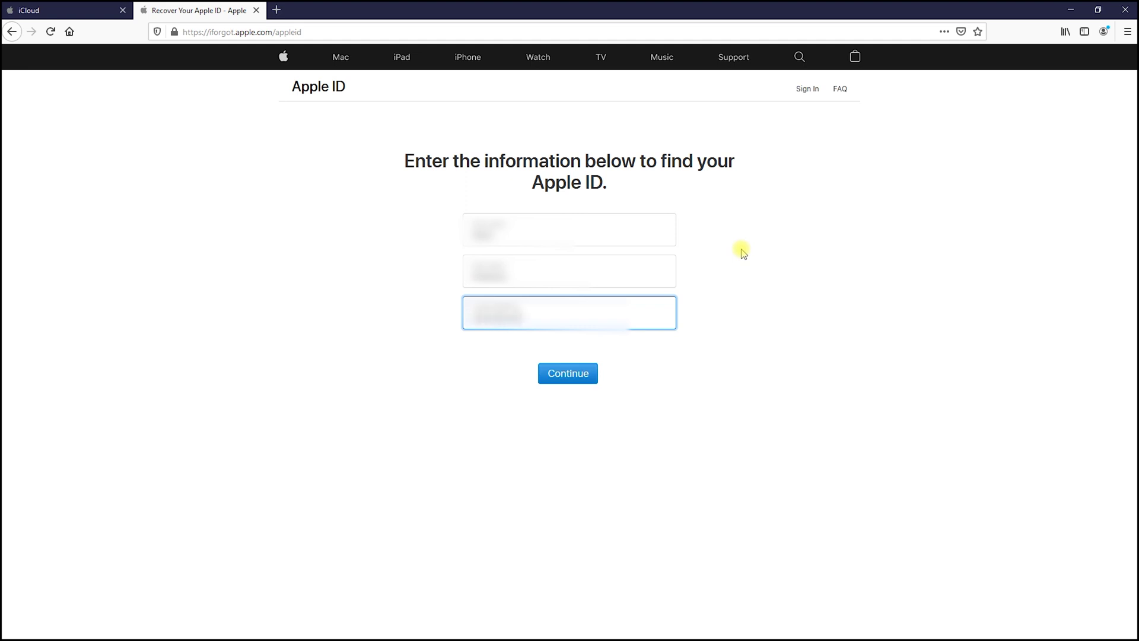
text(@gmail.com)
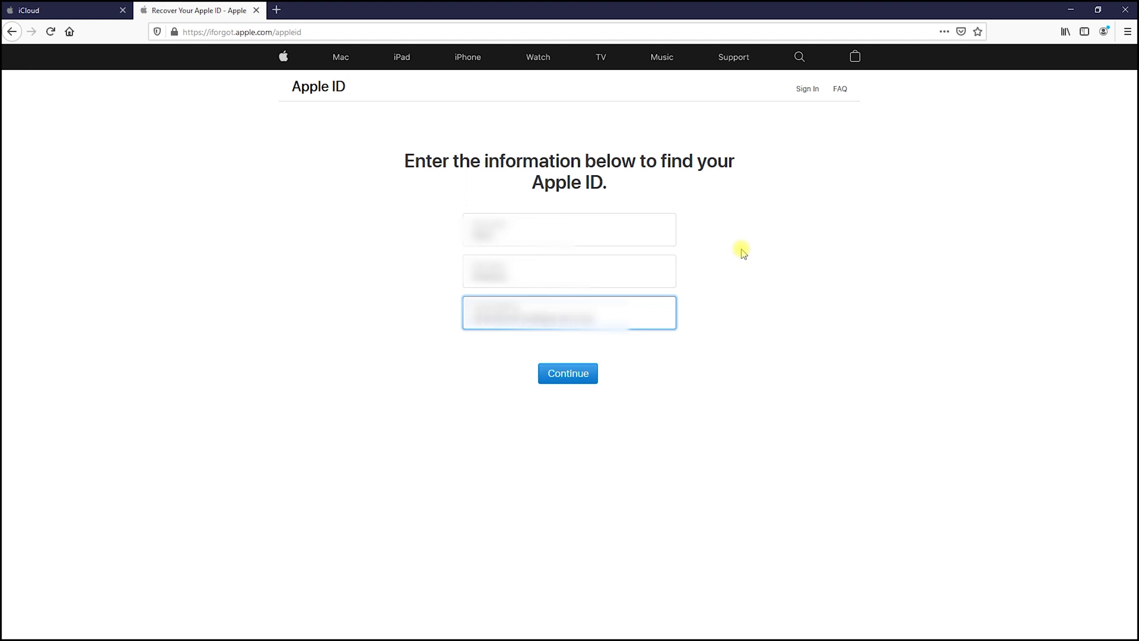
key(Return)
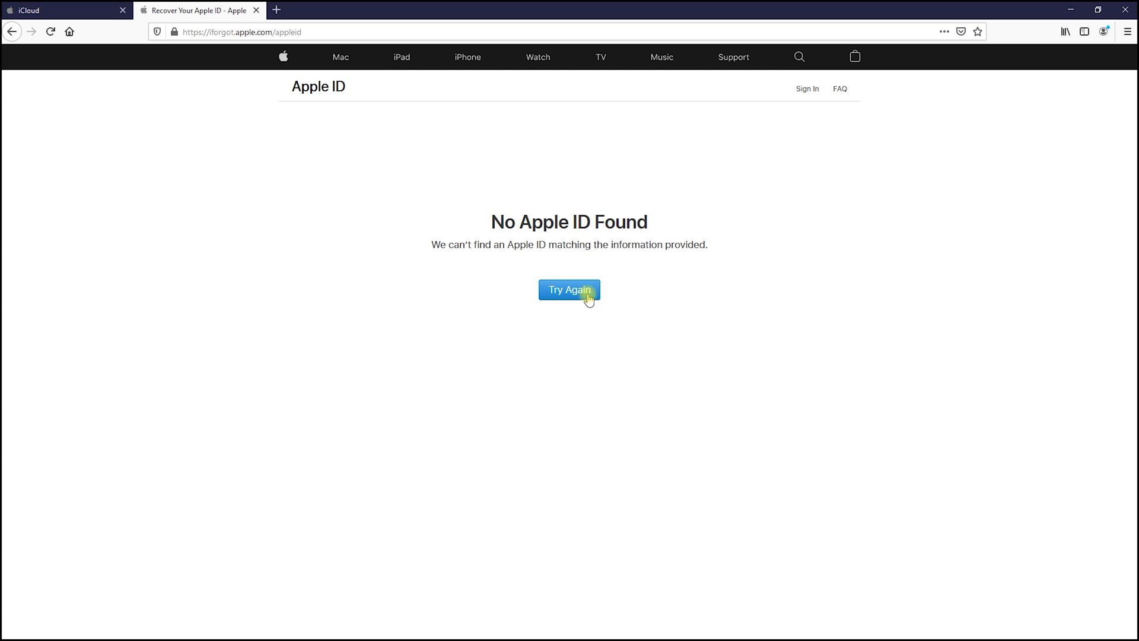
Retry the lookup with the corrected last name and email, then select the found Apple ID.
click(588, 298)
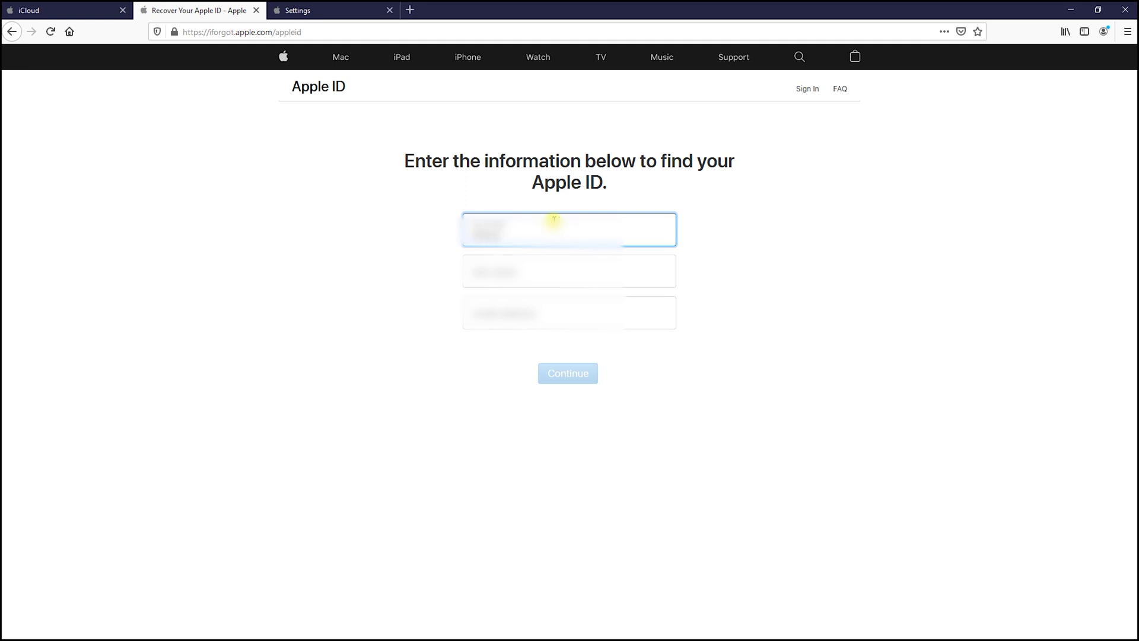
key(Tab)
text(Smith)
key(Tab)
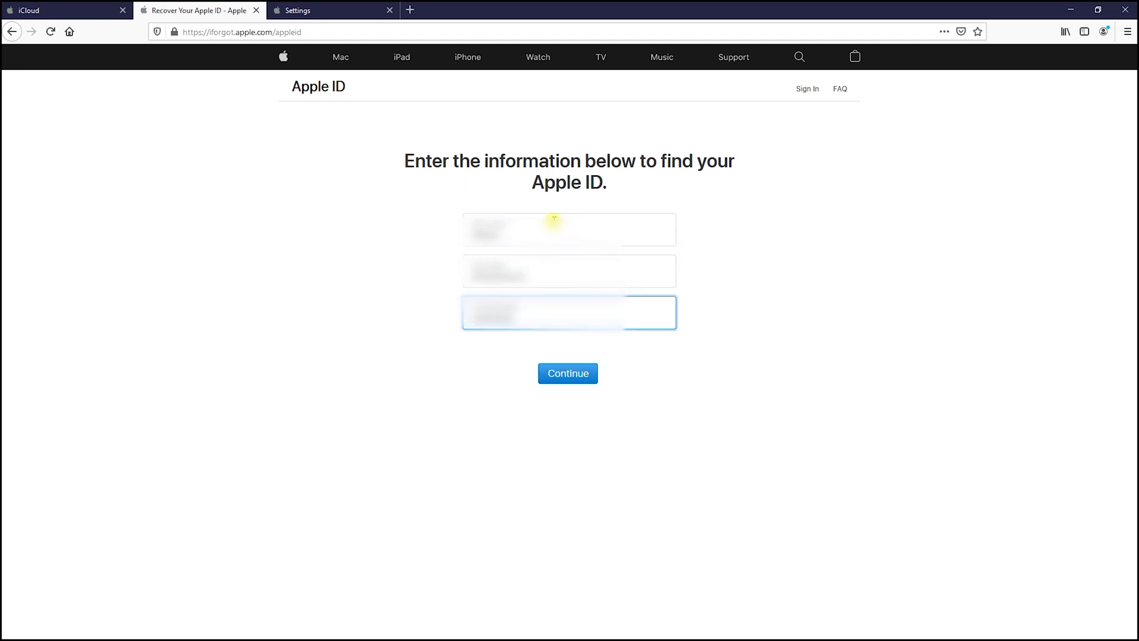
key(Return)
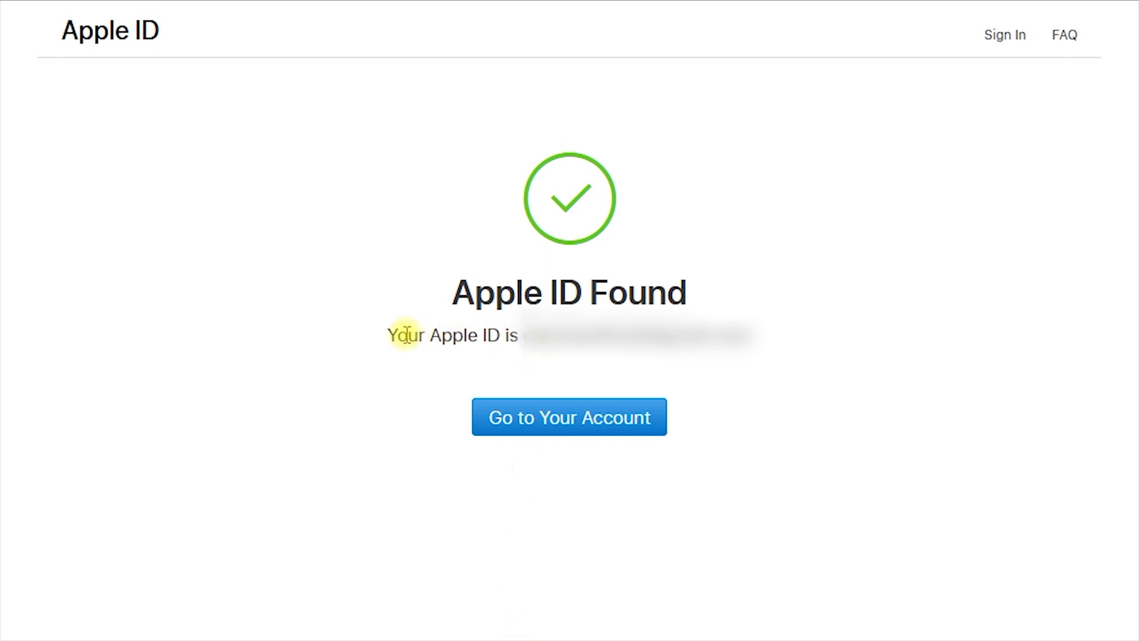
drag(392, 337, 762, 356)
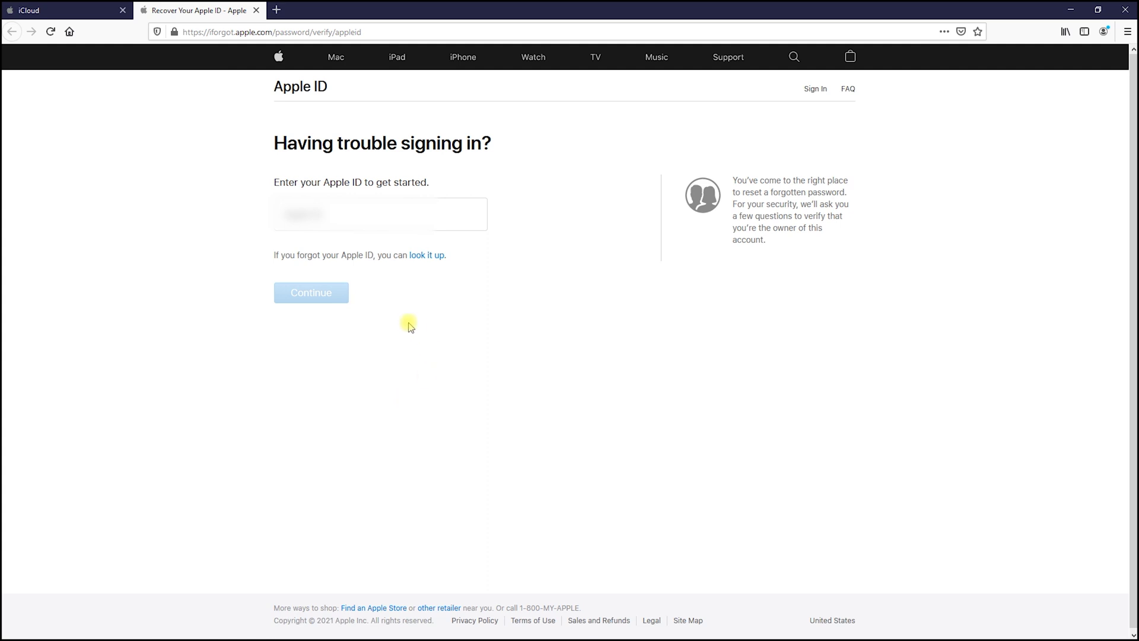
Enter the account's Apple ID to start the password reset.
click(366, 207)
text(appleid@ic)
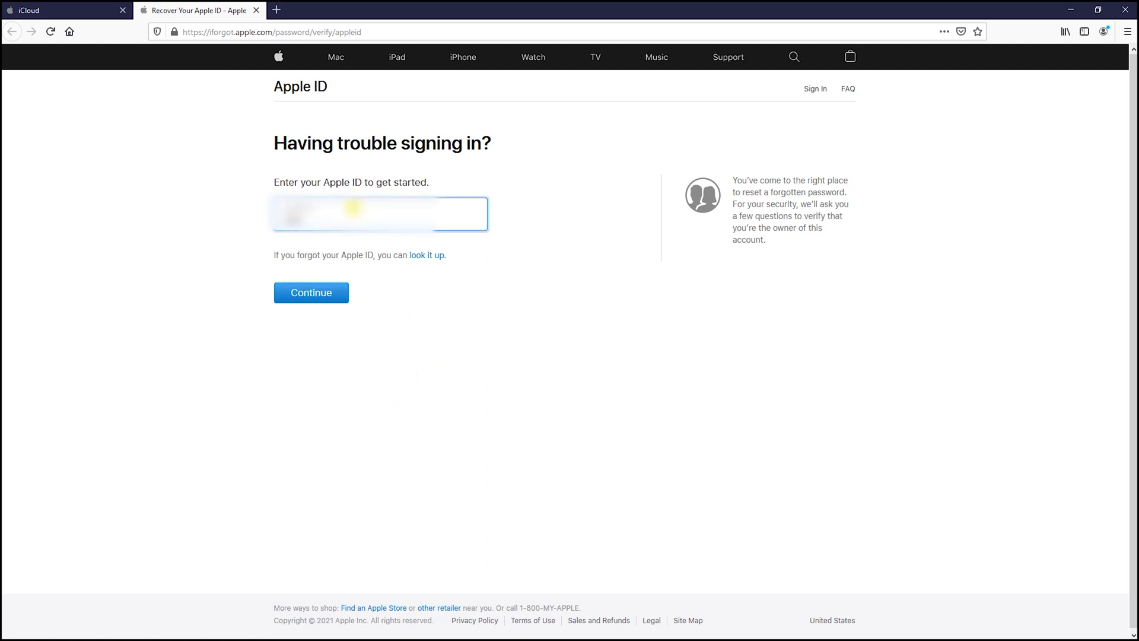
text(loud.com)
click(331, 297)
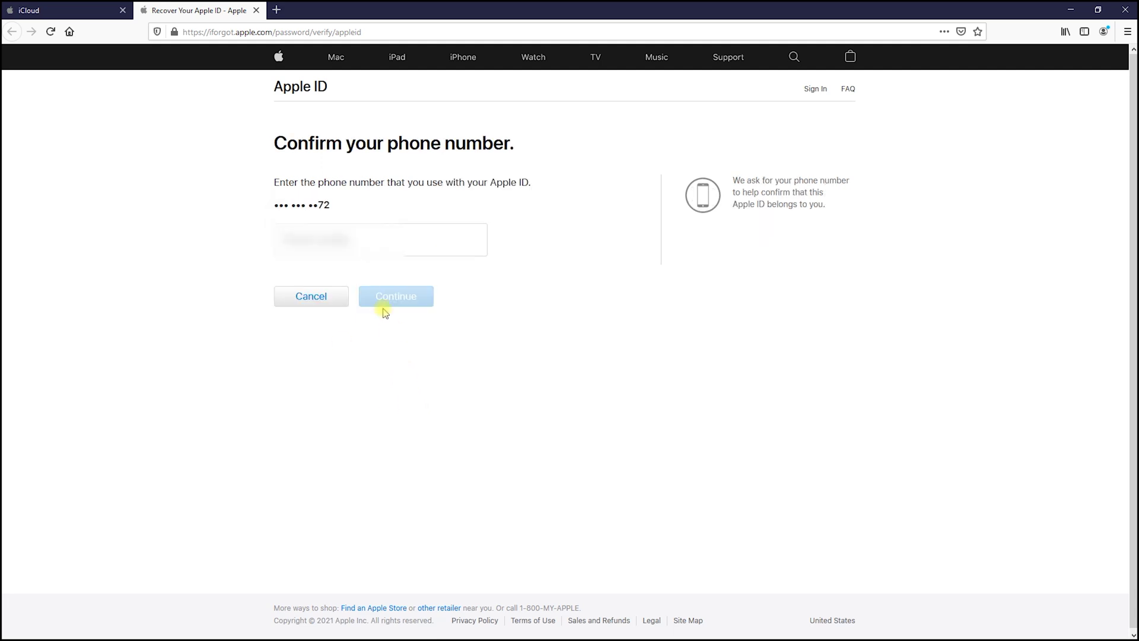
Confirm the account's phone number to request the password reset.
click(386, 244)
text(5551234)
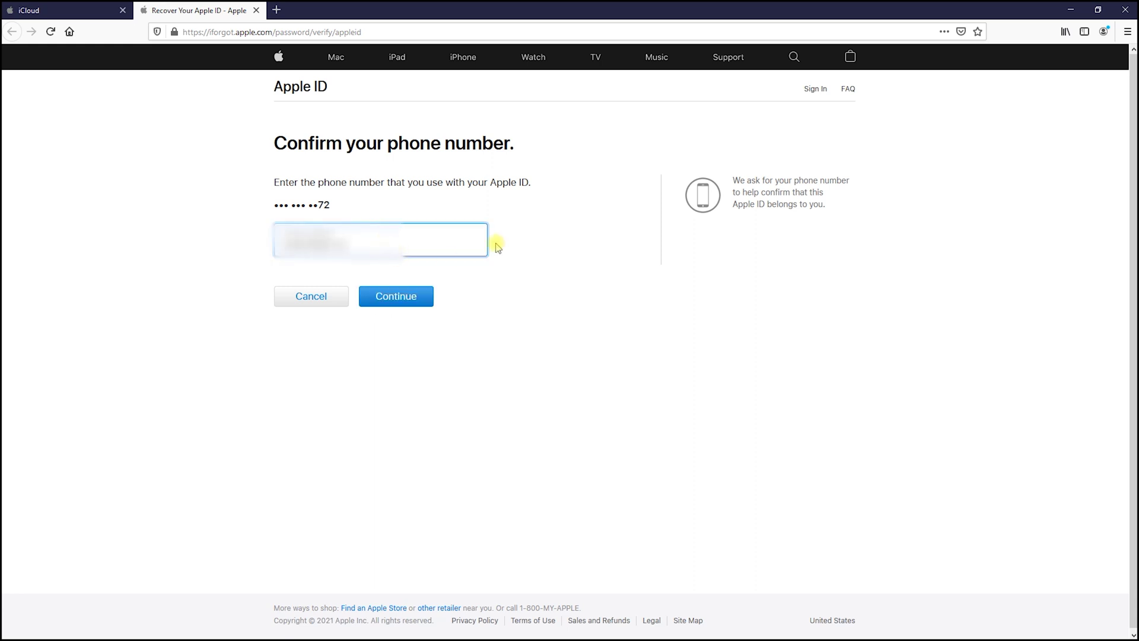
click(401, 295)
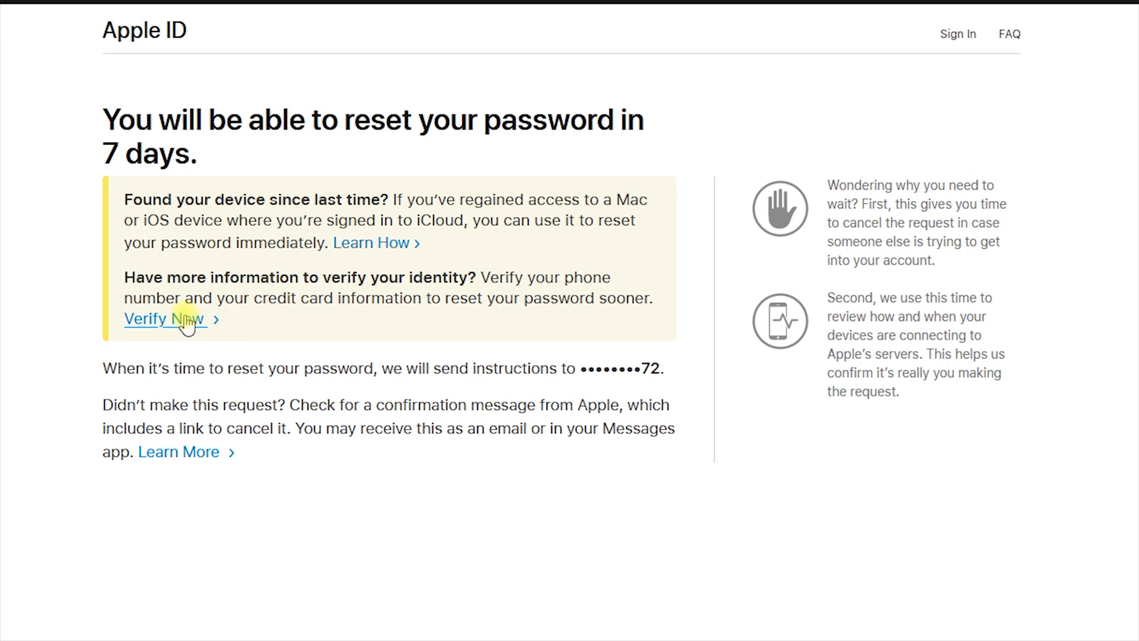
Choose Verify Now and submit the verification code texted to the phone.
click(186, 320)
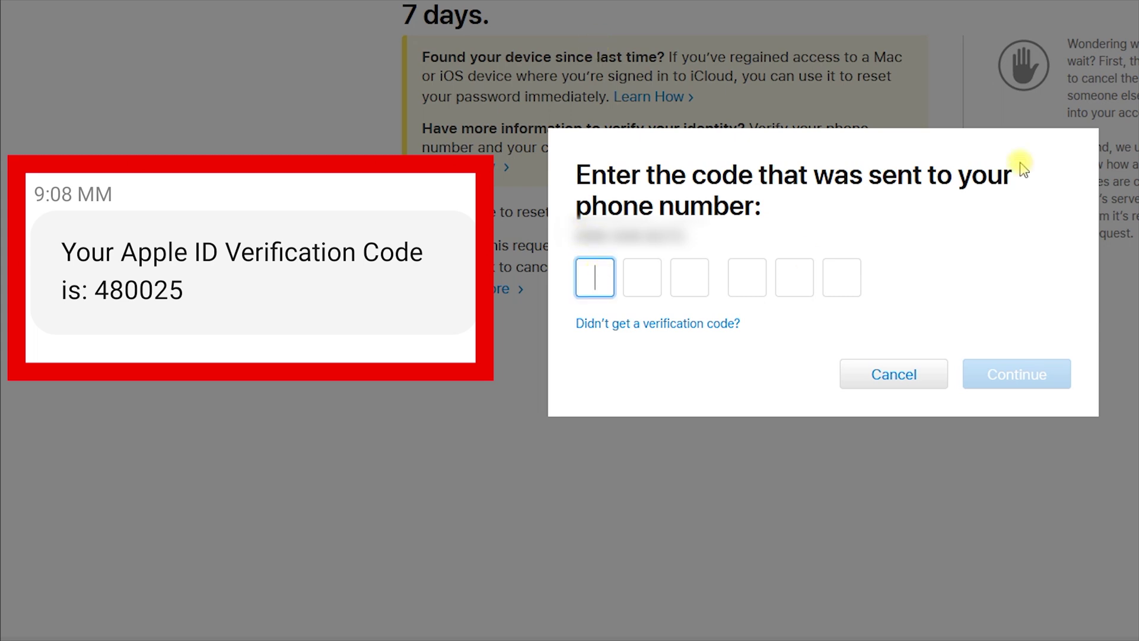
click(999, 379)
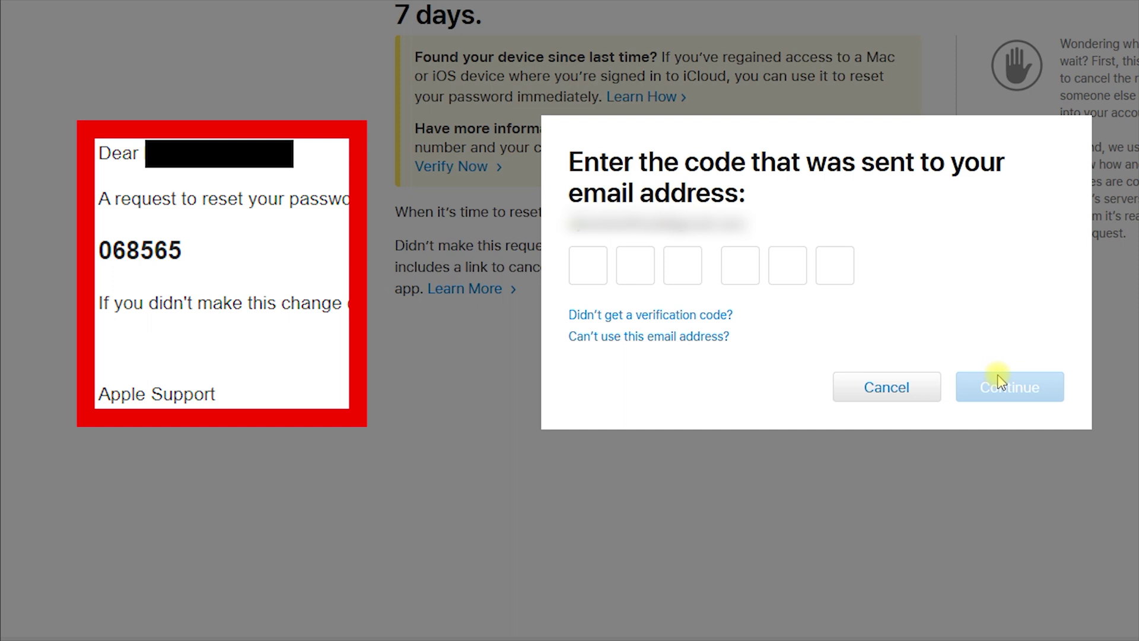
Submit the verification code sent to the account's email.
click(595, 270)
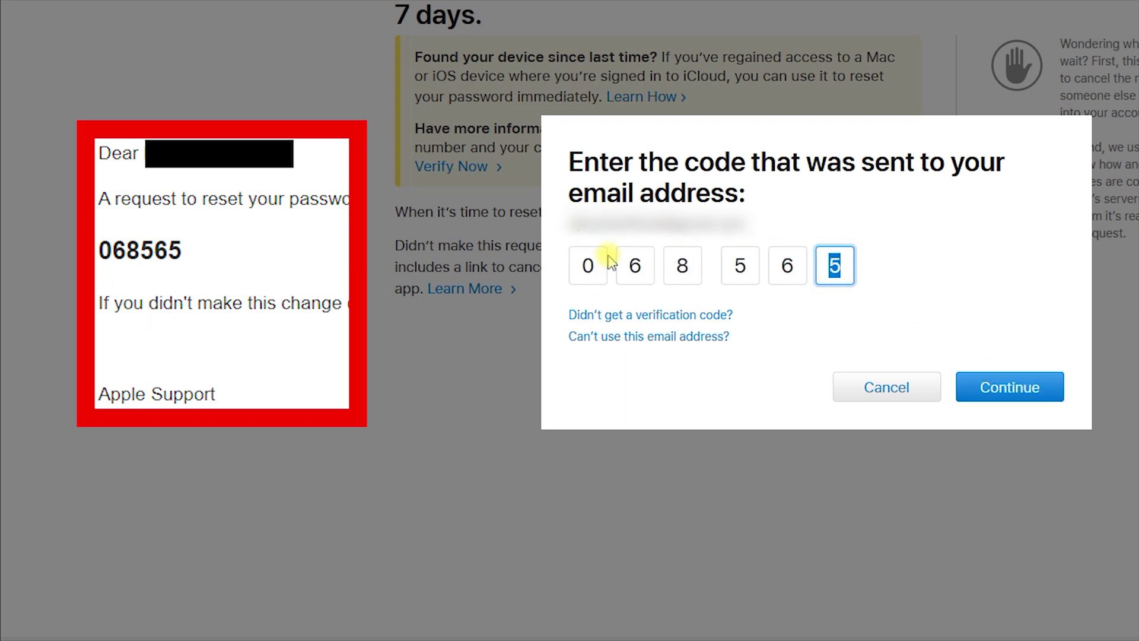
click(980, 386)
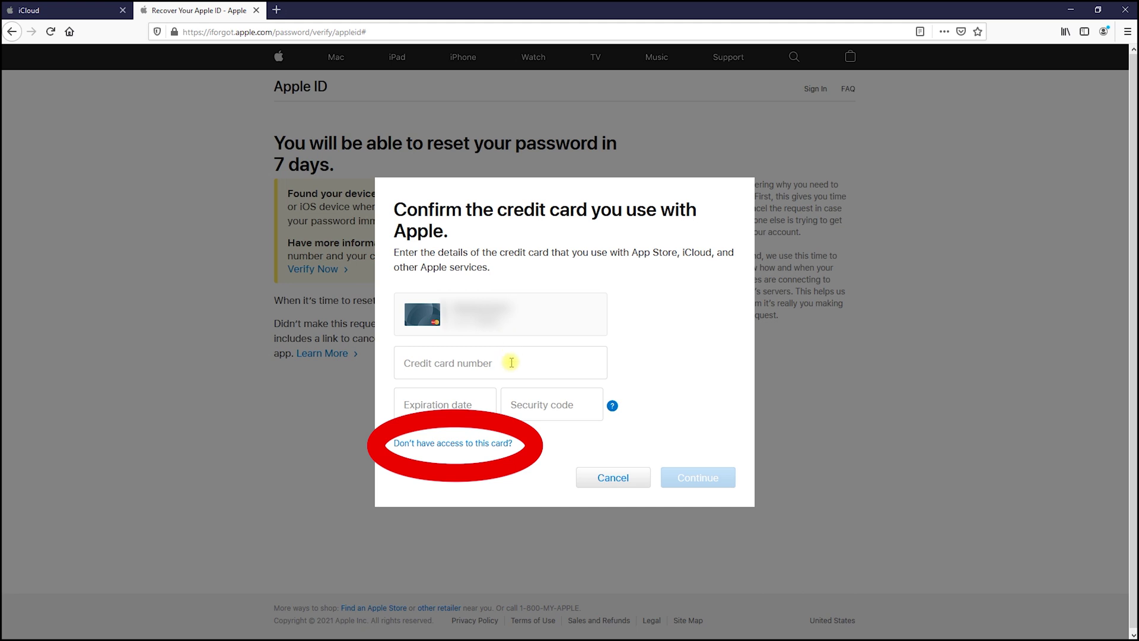
Skip the credit card check, continuing recovery without access to the card.
click(500, 444)
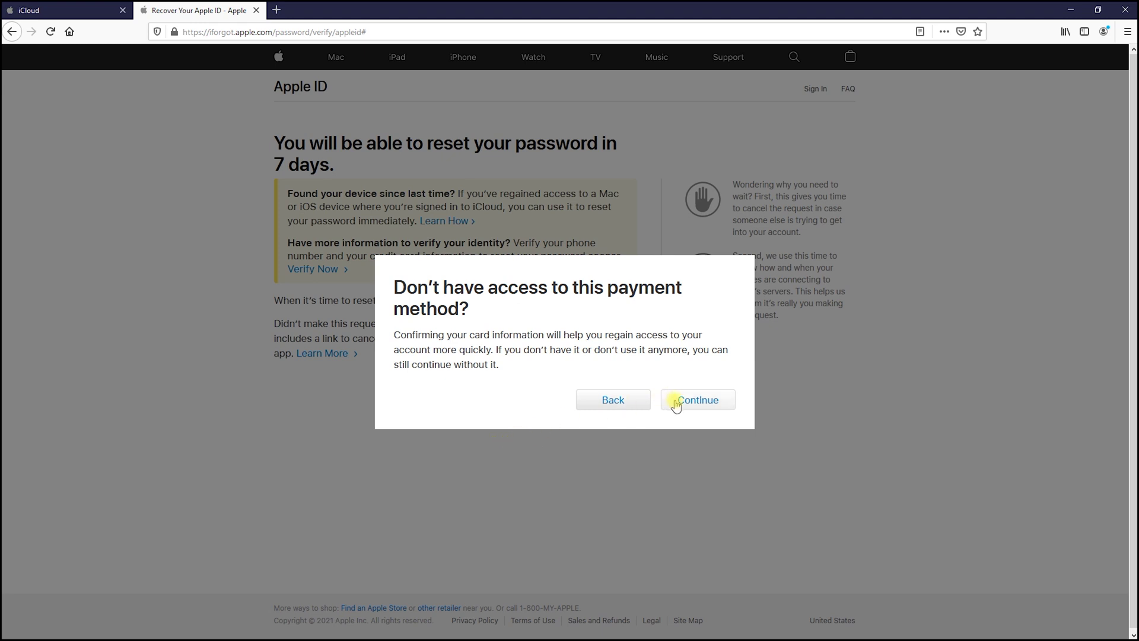
click(676, 406)
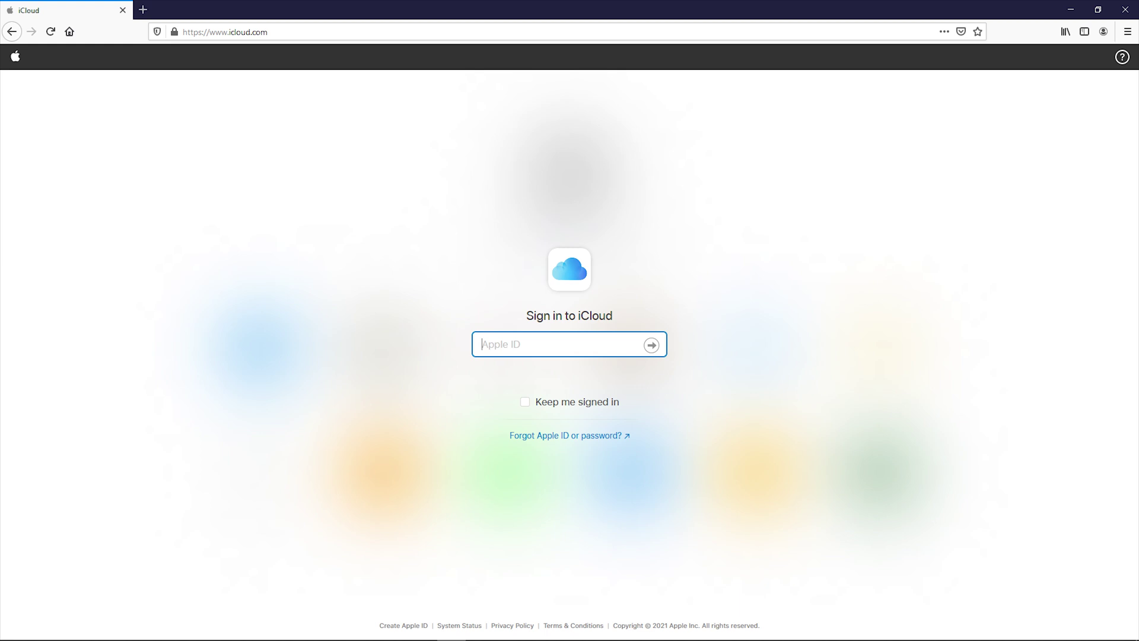
Sign in to iCloud with the Apple ID and password, then report no verification code arrived.
text(username@icloud.com)
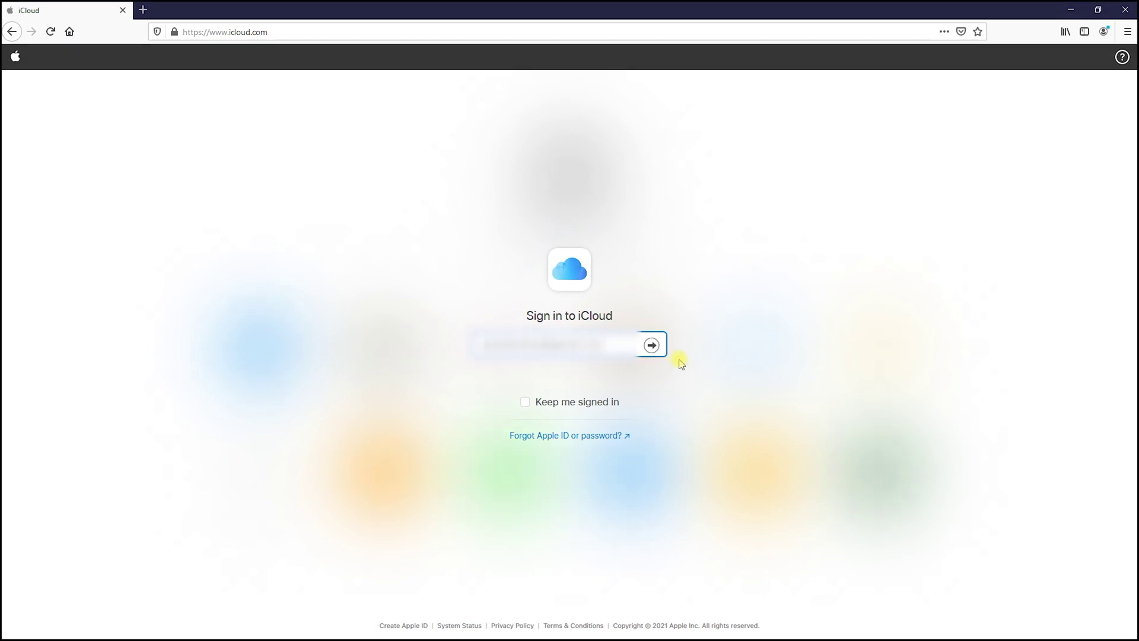
click(651, 345)
text(password)
key(Return)
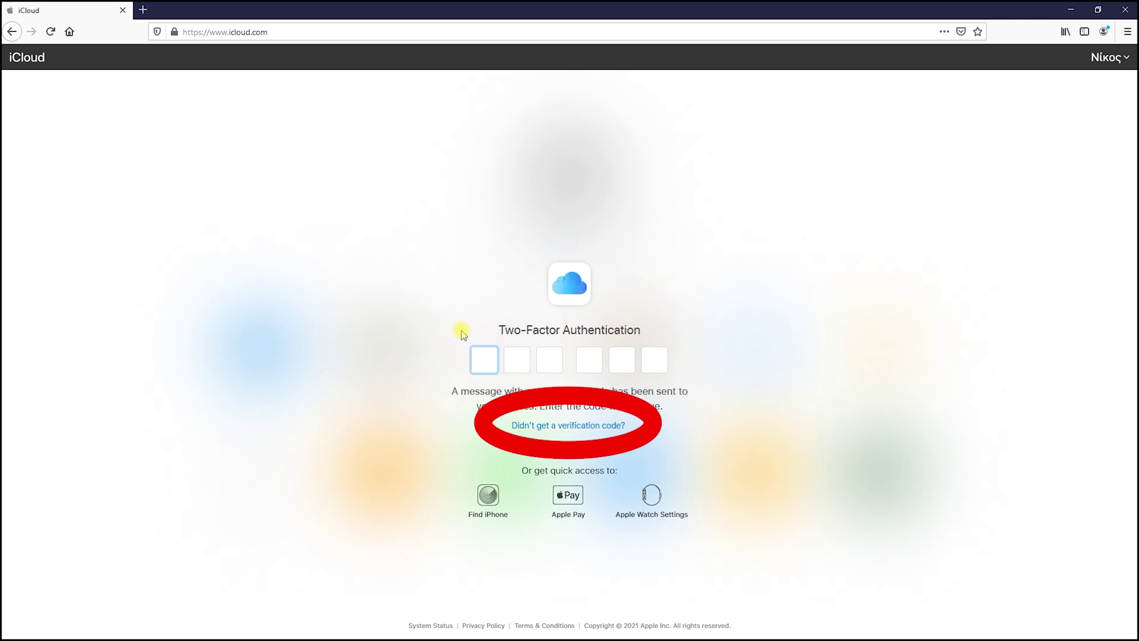
click(584, 435)
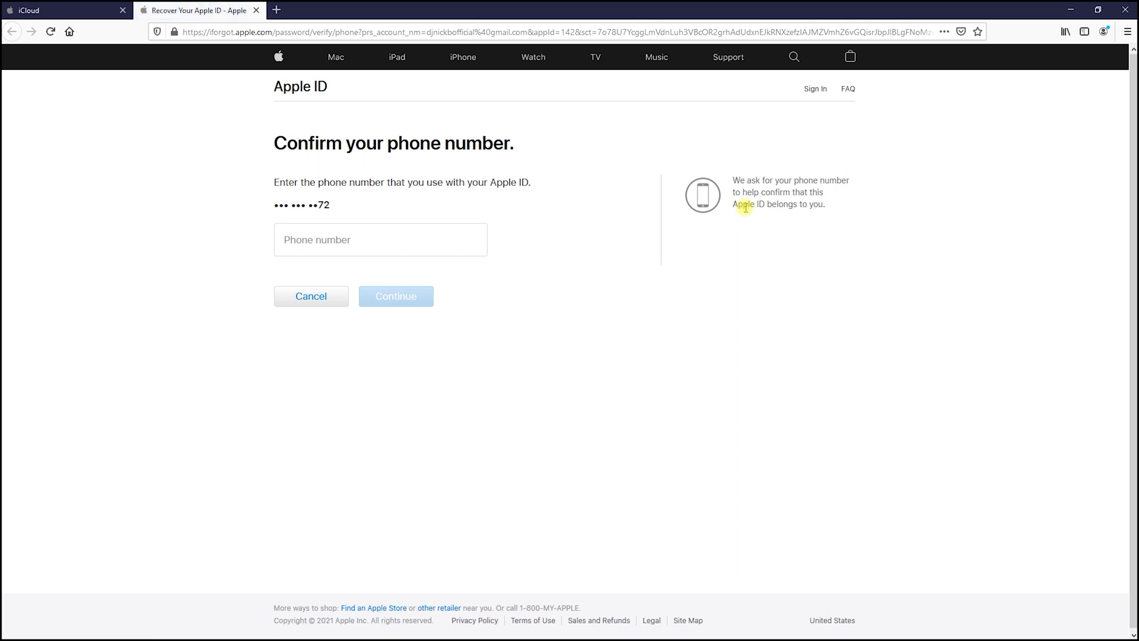
Confirm the account's phone number and continue anyway via the no-Apple-device recovery route.
click(457, 237)
text(5551234)
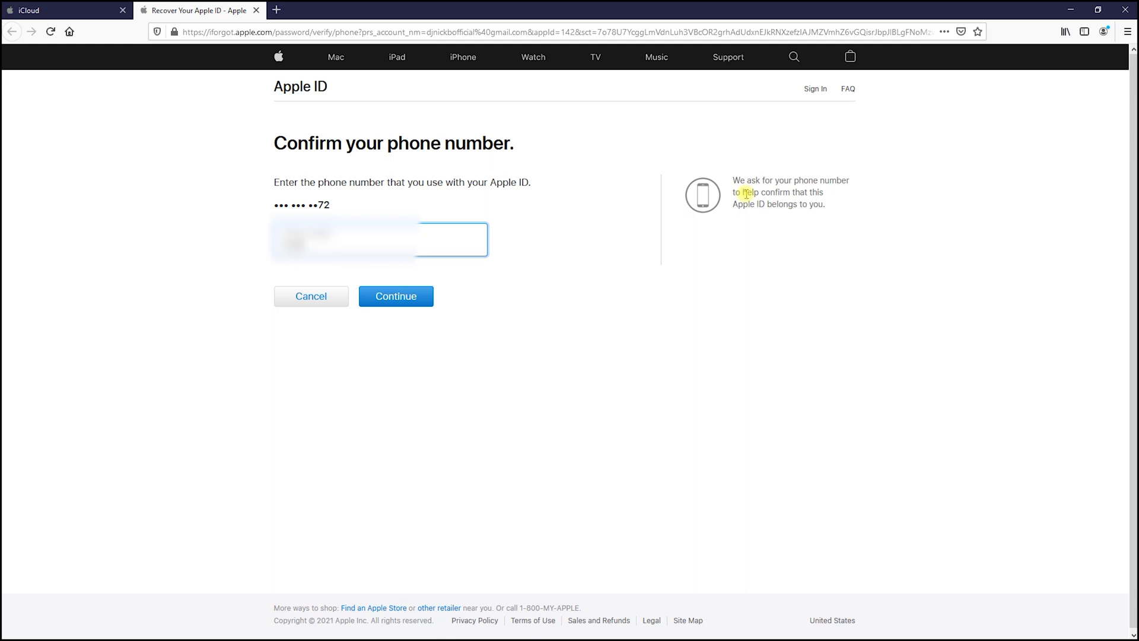
text(56)
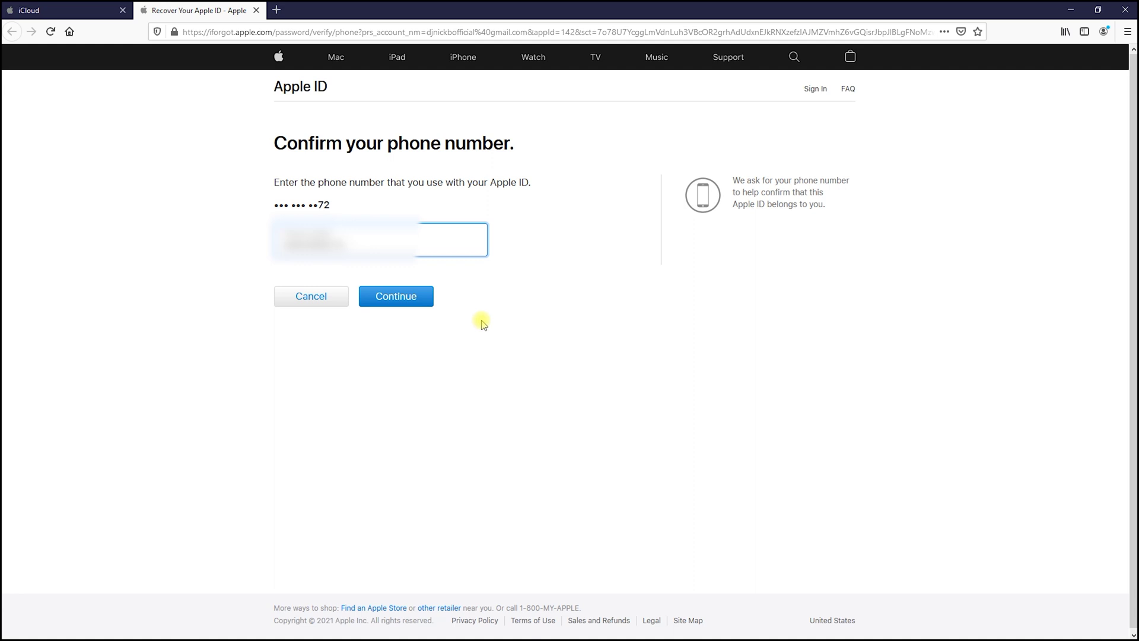
click(424, 296)
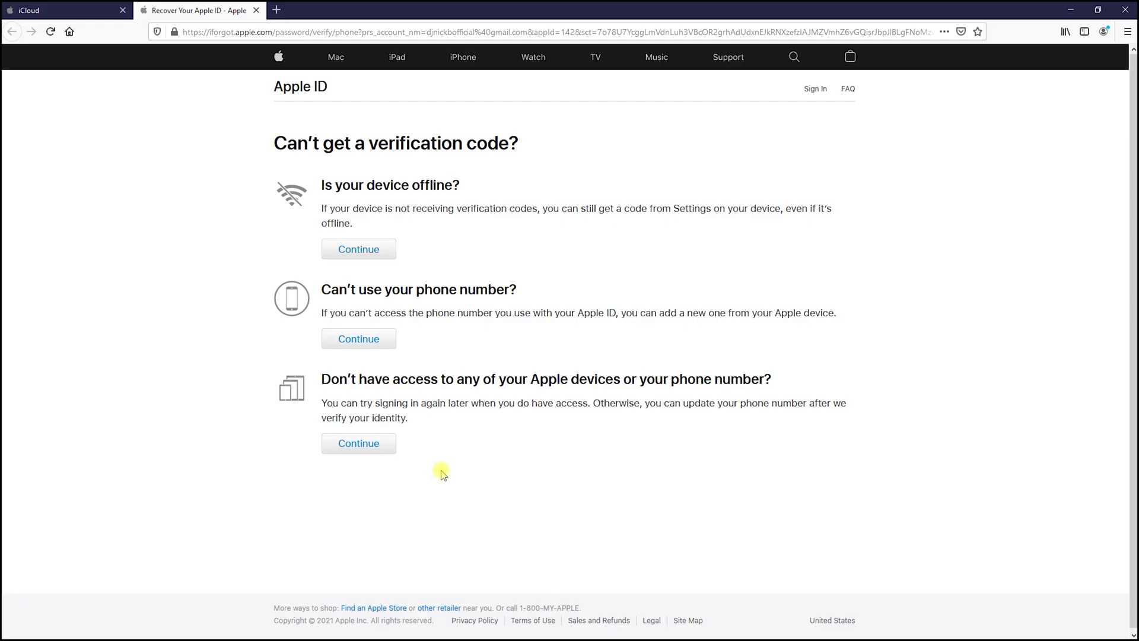
click(341, 449)
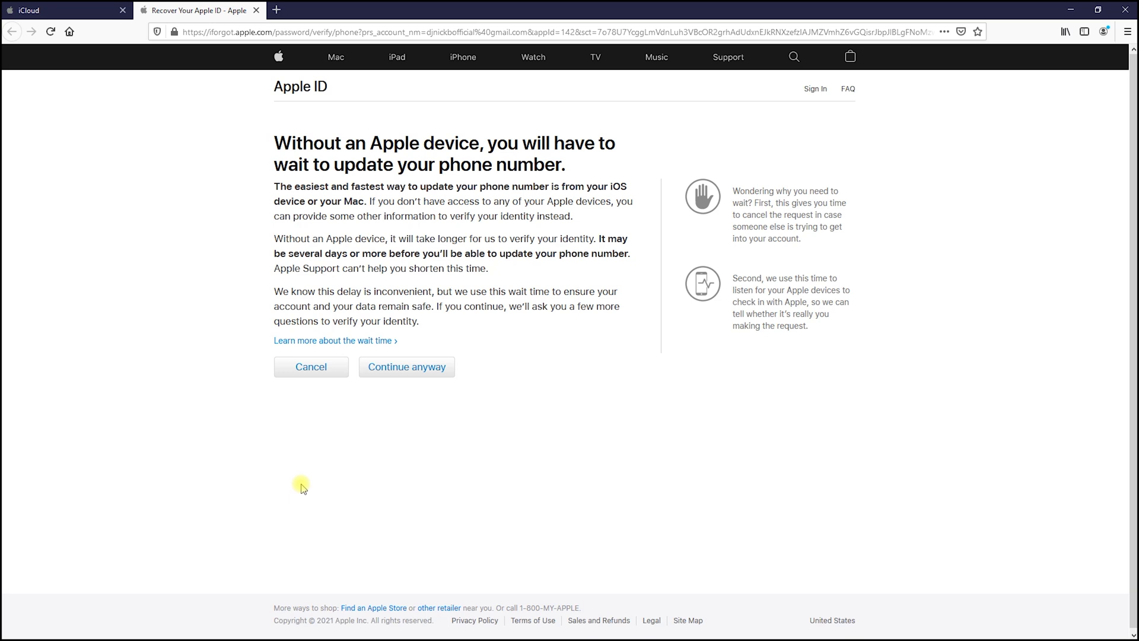
click(415, 370)
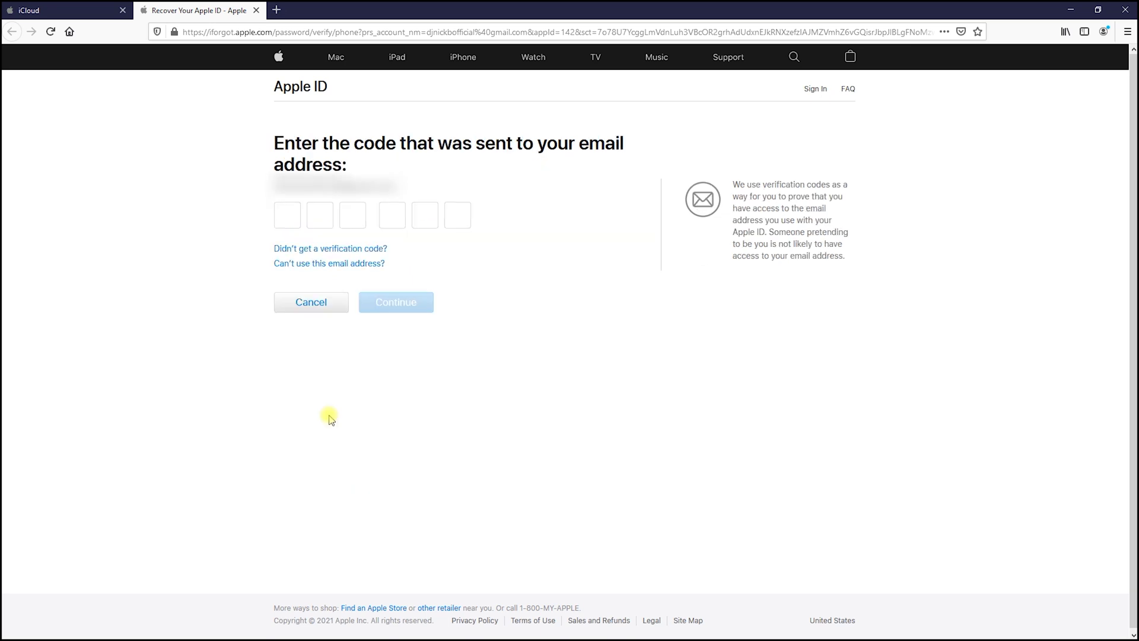
Submit the six-digit emailed code and continue without access to the credit card.
click(289, 214)
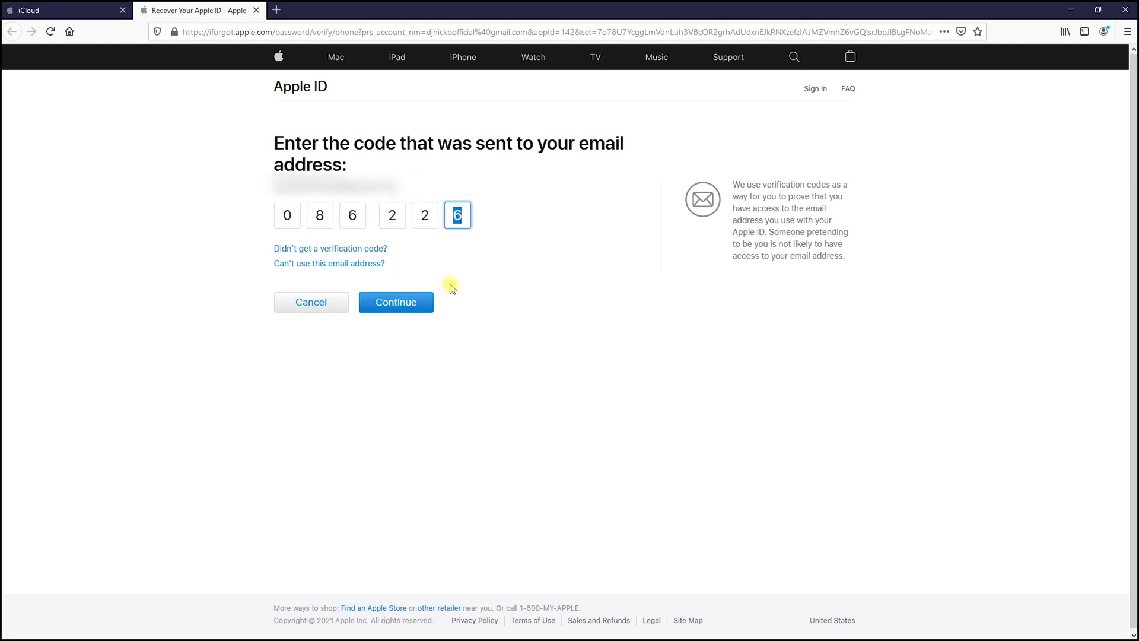
click(425, 302)
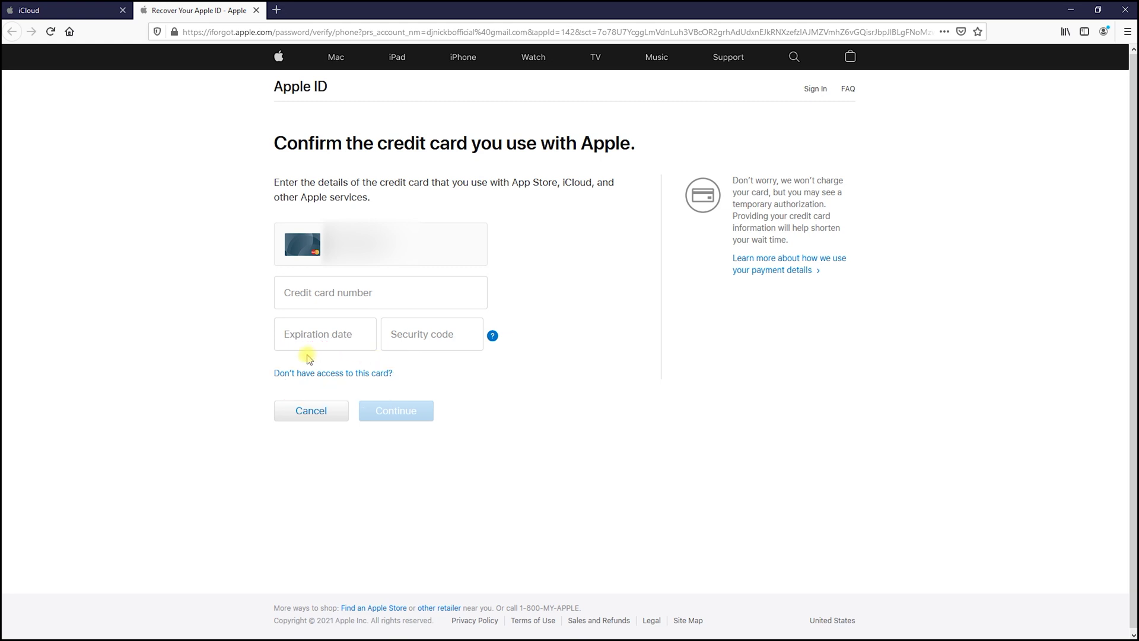
click(377, 373)
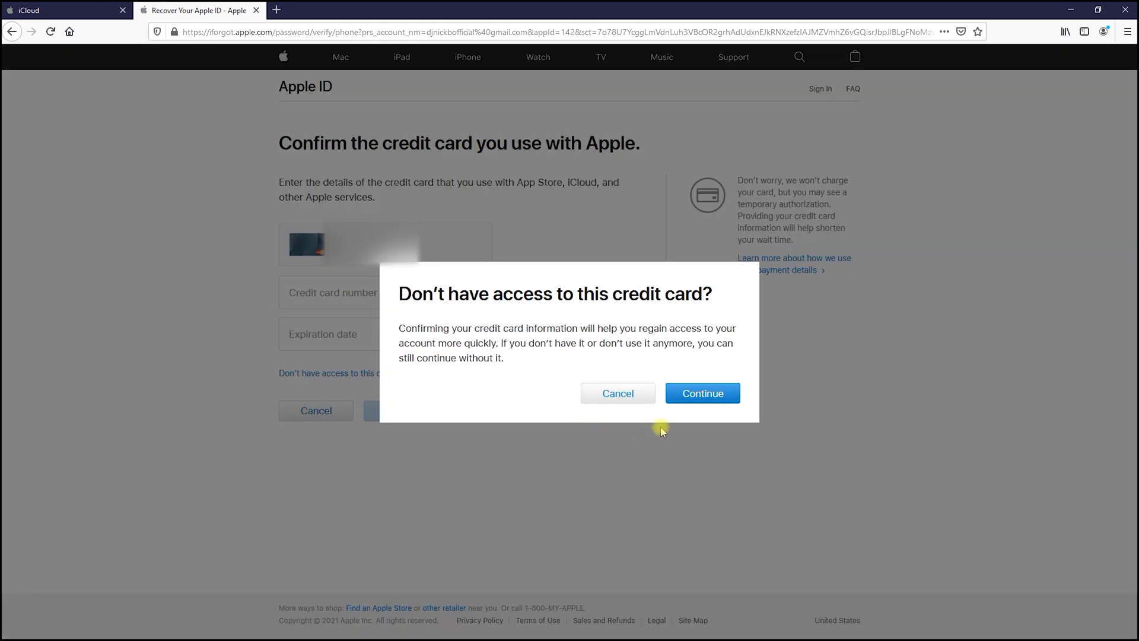
click(682, 396)
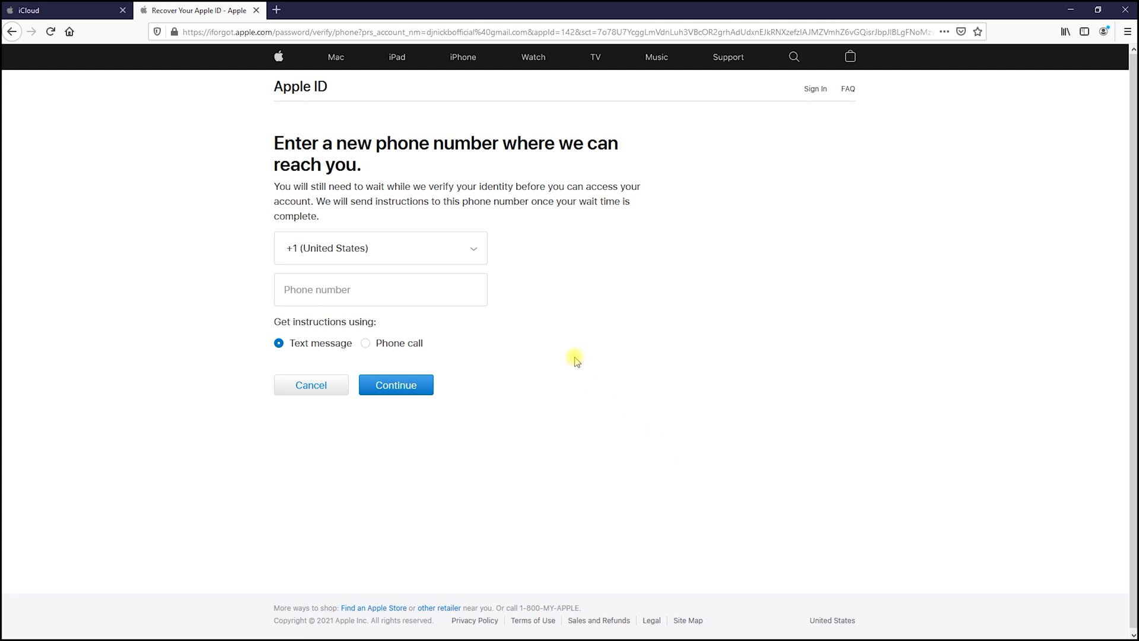
Submit a new phone number with the +30 (Greece) country code.
click(472, 252)
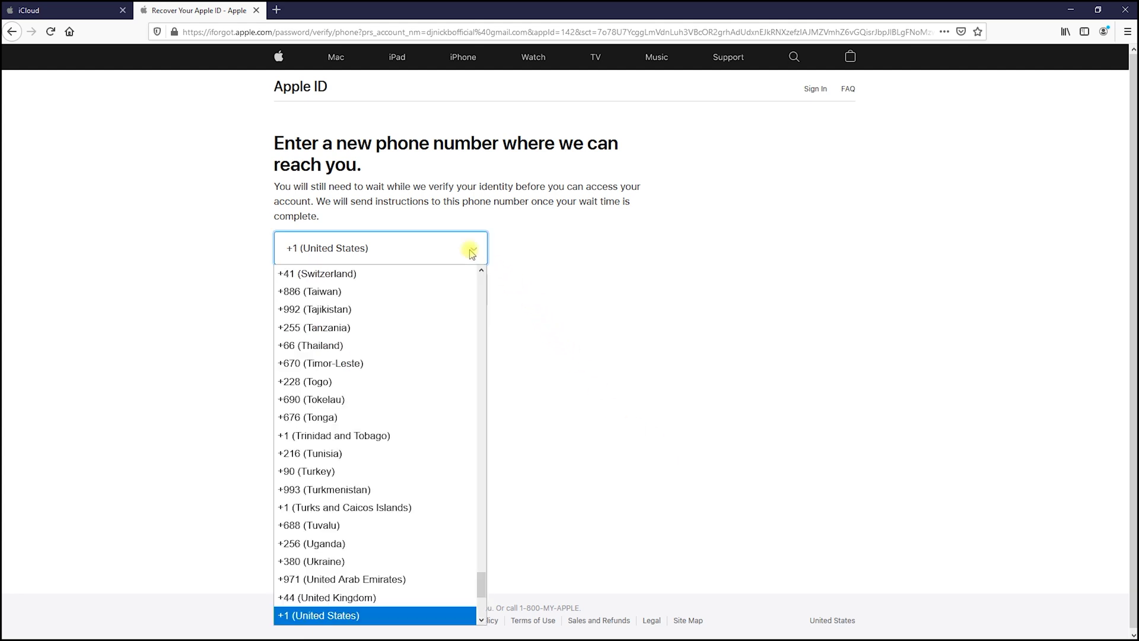
scroll(379, 451, up, 20)
scroll(384, 450, down, 5)
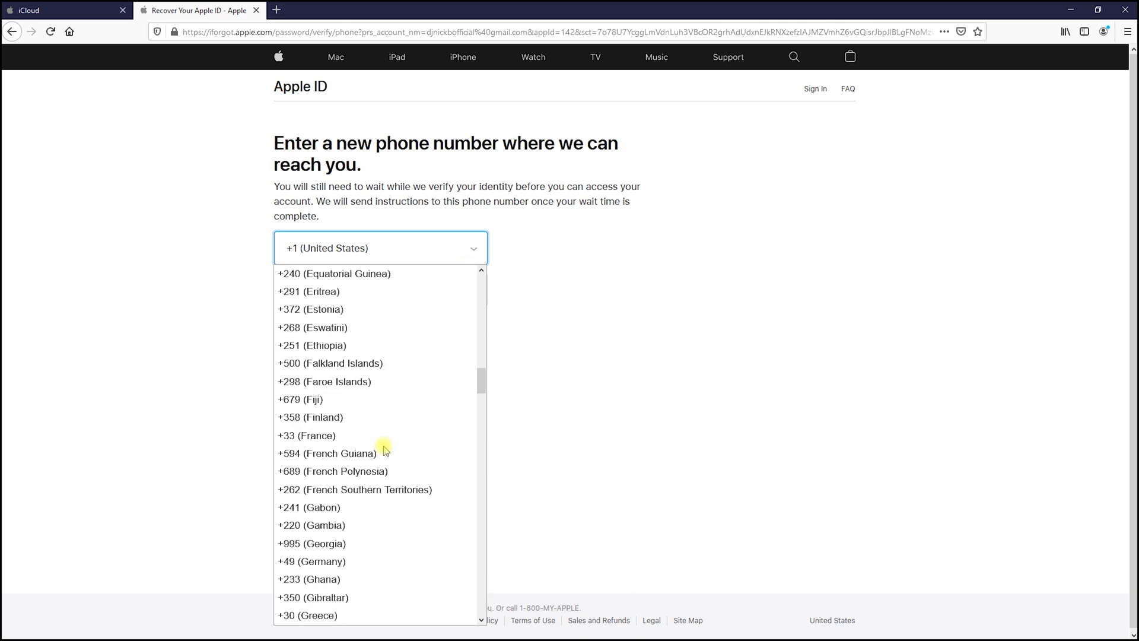
scroll(374, 487, down, 2)
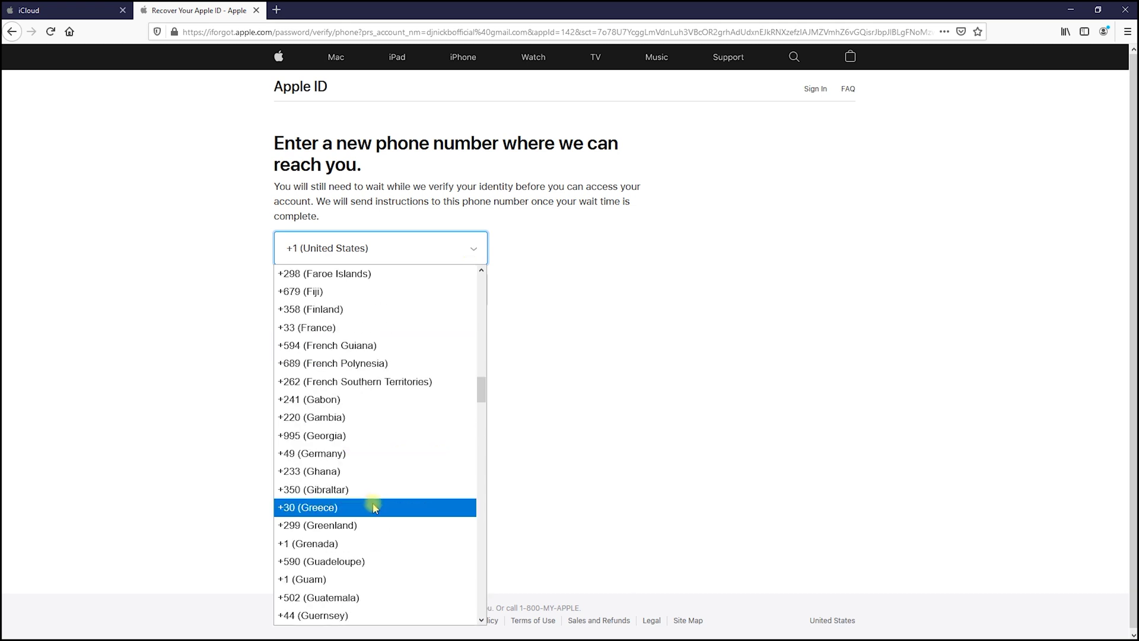
click(375, 507)
click(355, 285)
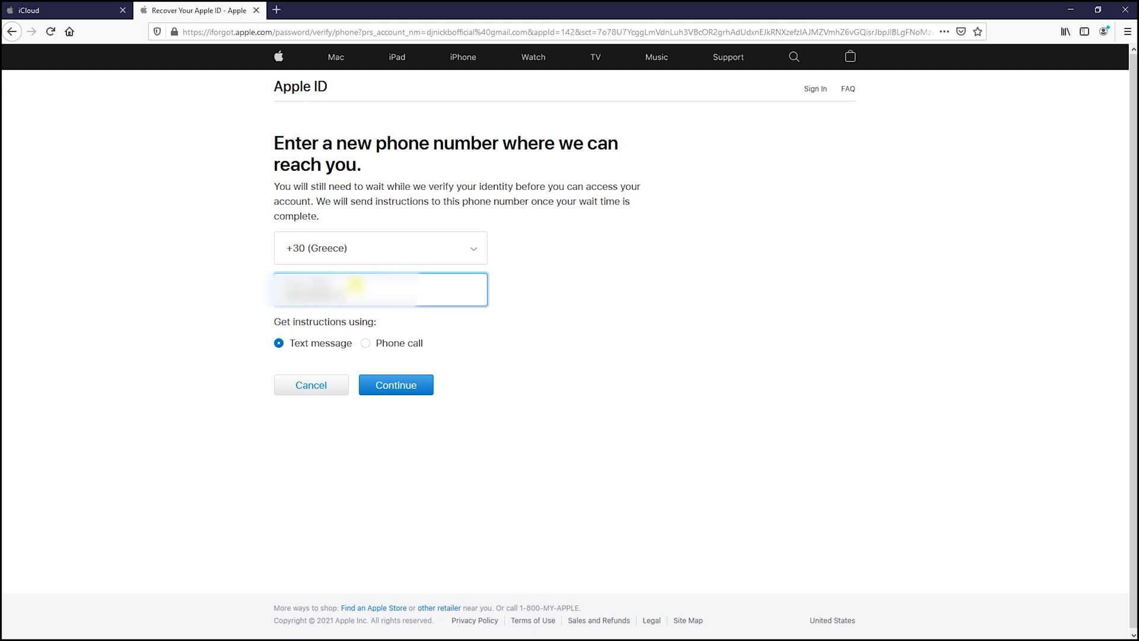
click(383, 384)
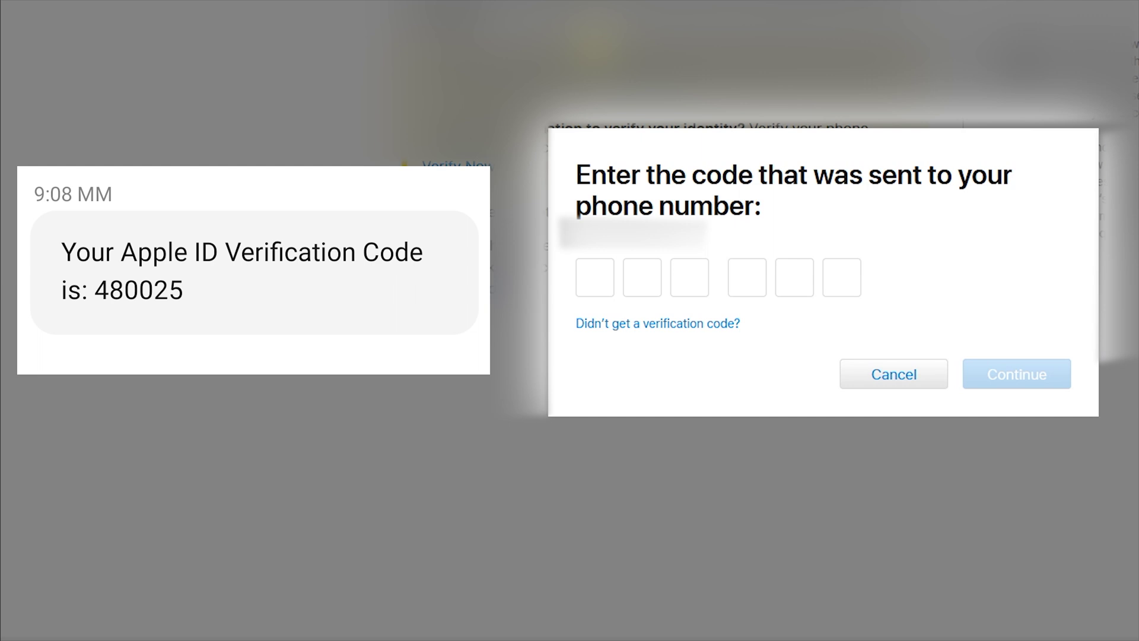
Enter the six-digit verification code texted to the new phone number and submit it.
click(595, 277)
click(1005, 376)
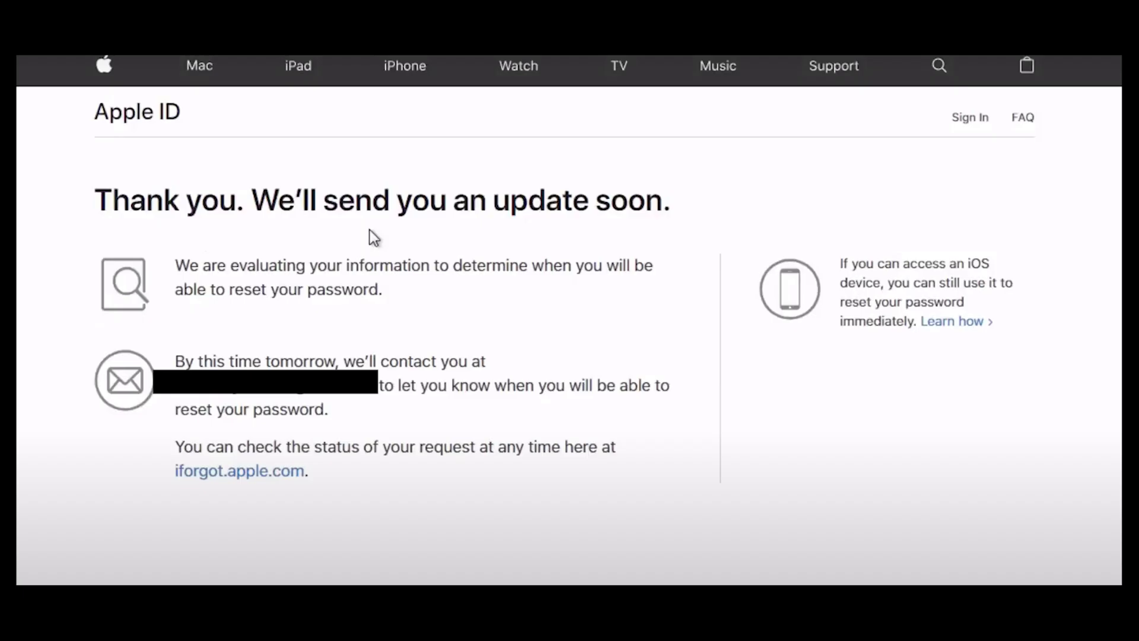